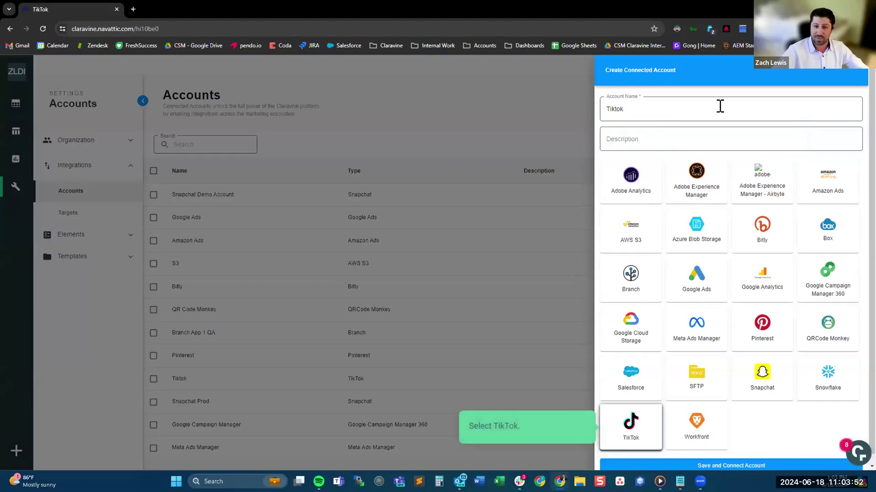
Step: Connect the Tiktok account as a TikTok type, logging in to TikTok For Business and granting the requested ad account permissions
{"action": "left_click", "coordinate": [629, 432]}
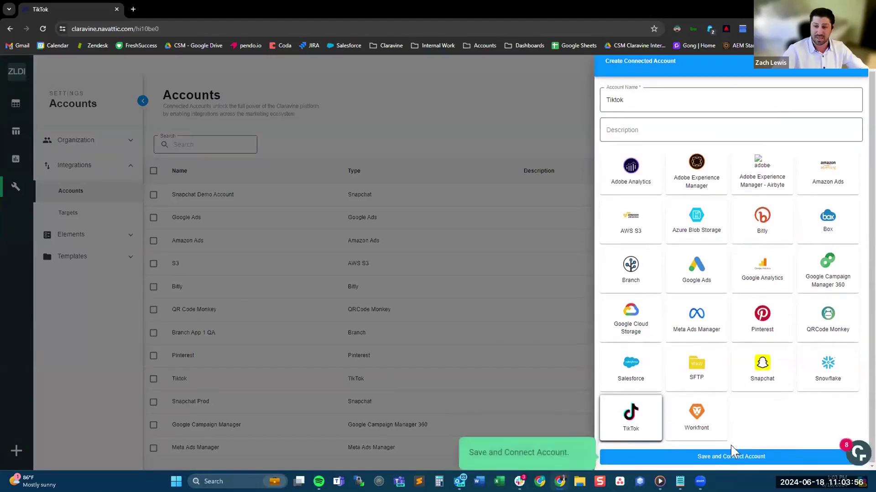
{"action": "left_click", "coordinate": [731, 457]}
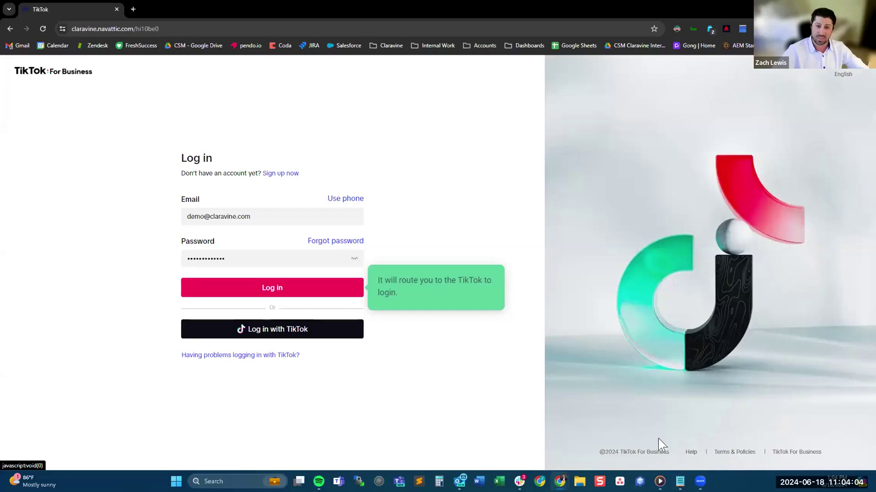
{"action": "left_click", "coordinate": [272, 288]}
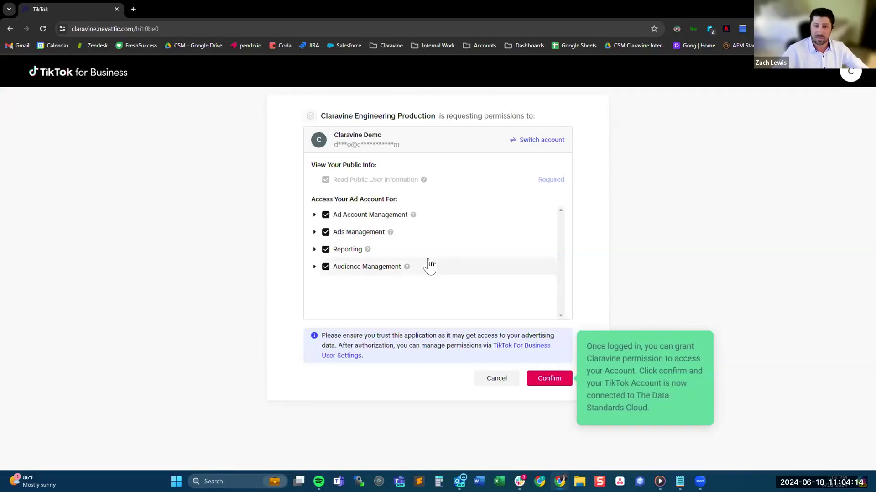
{"action": "left_click", "coordinate": [548, 380]}
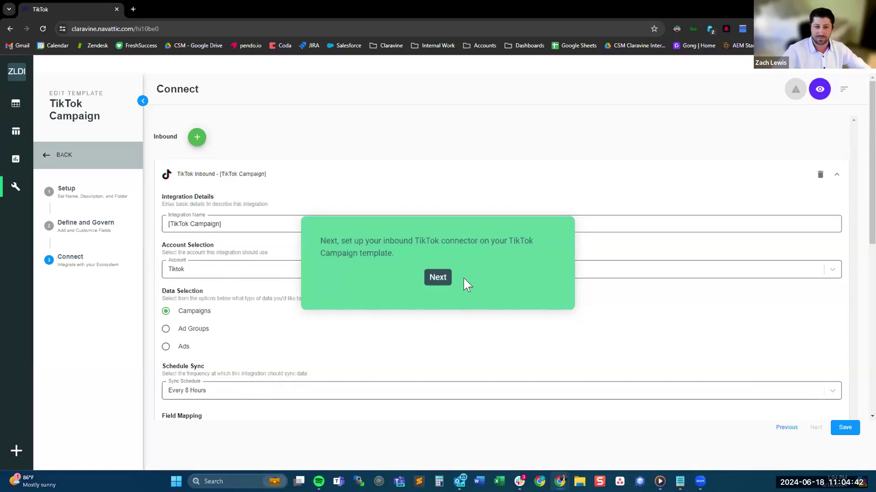
Step: Complete the TikTok inbound connectors and field mappings on the TikTok Campaign, TikTok Ad Group and TikTok Ad templates
{"action": "left_click", "coordinate": [437, 278]}
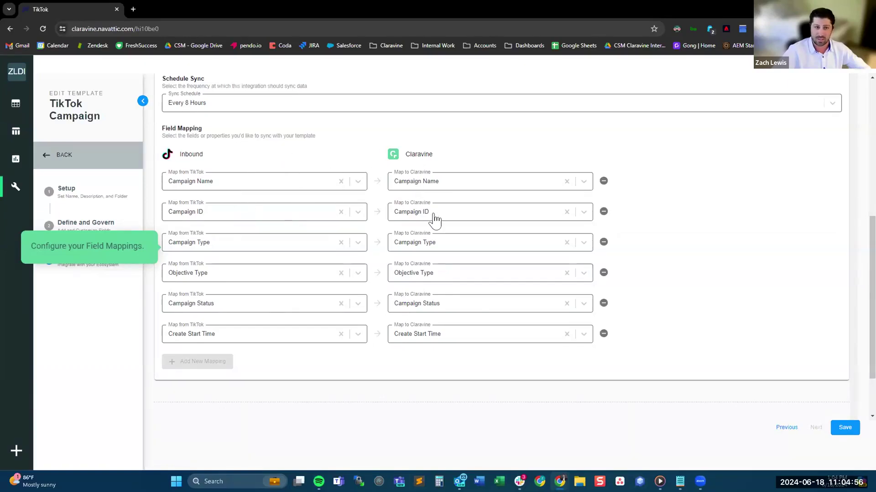
{"action": "left_click", "coordinate": [383, 238]}
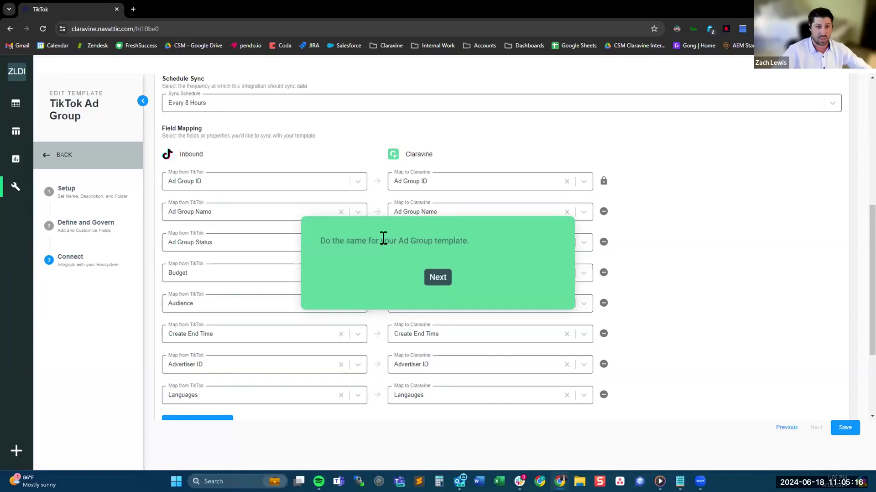
{"action": "left_click", "coordinate": [436, 276]}
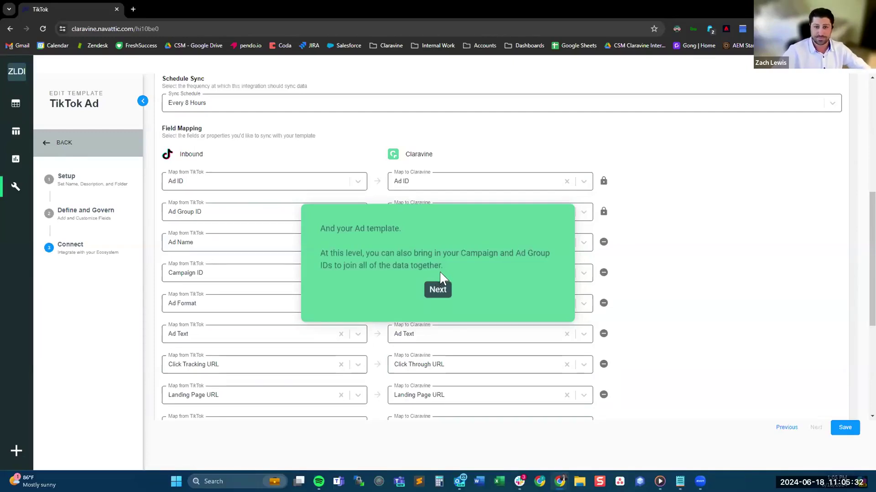
{"action": "left_click", "coordinate": [437, 290]}
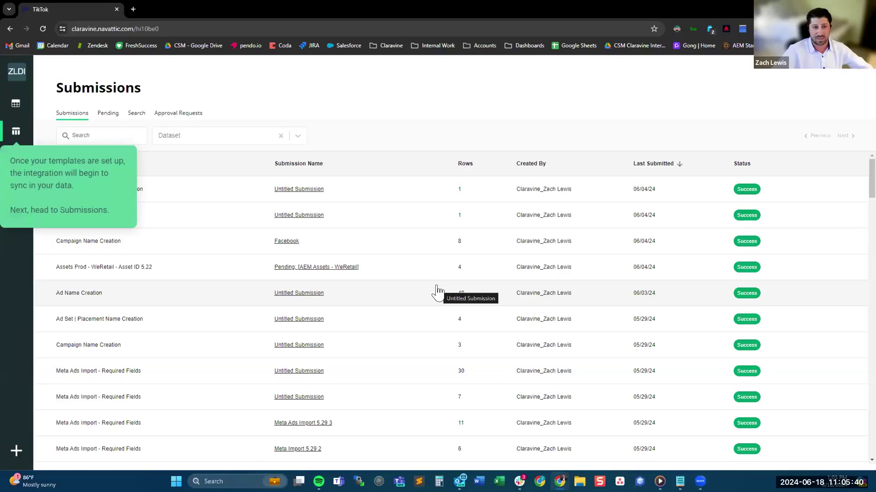
Step: Open the pending TikTok Campaign submission
{"action": "left_click", "coordinate": [16, 131]}
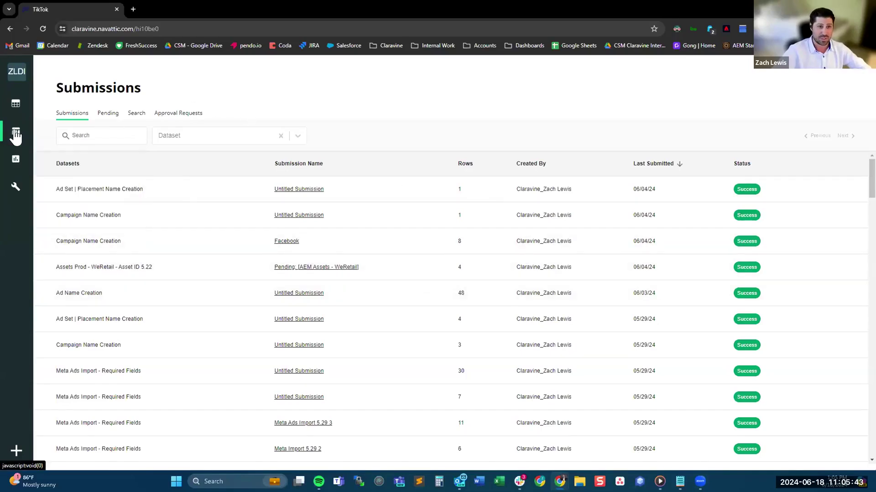
{"action": "left_click", "coordinate": [108, 120]}
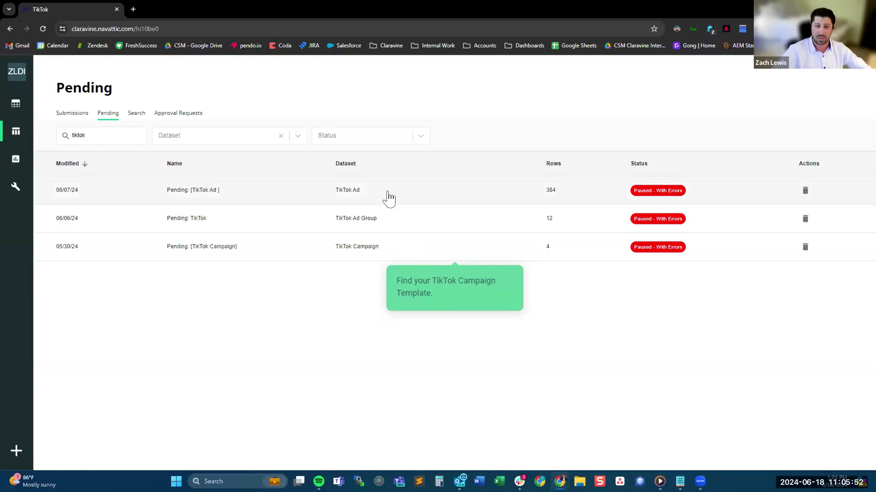
{"action": "left_click", "coordinate": [361, 249]}
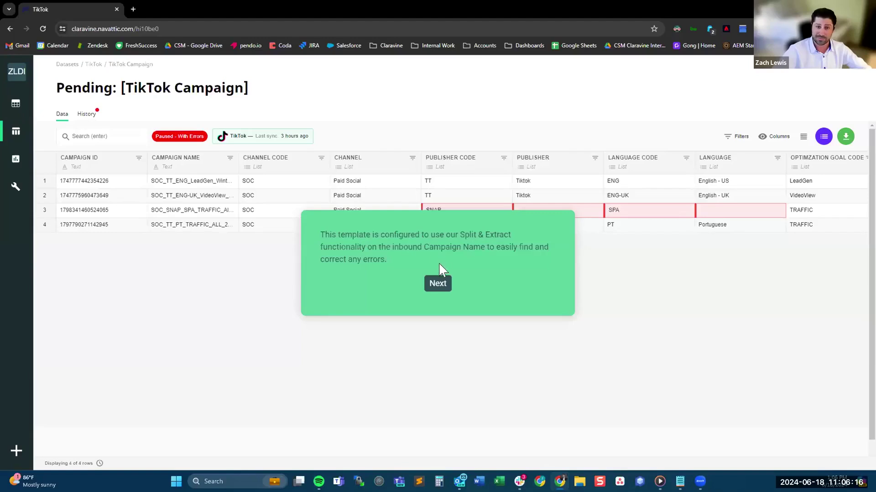
Step: Edit all four campaign rows, correcting the flagged publisher code to TT and language code to ENG, and submit them
{"action": "left_click", "coordinate": [434, 287]}
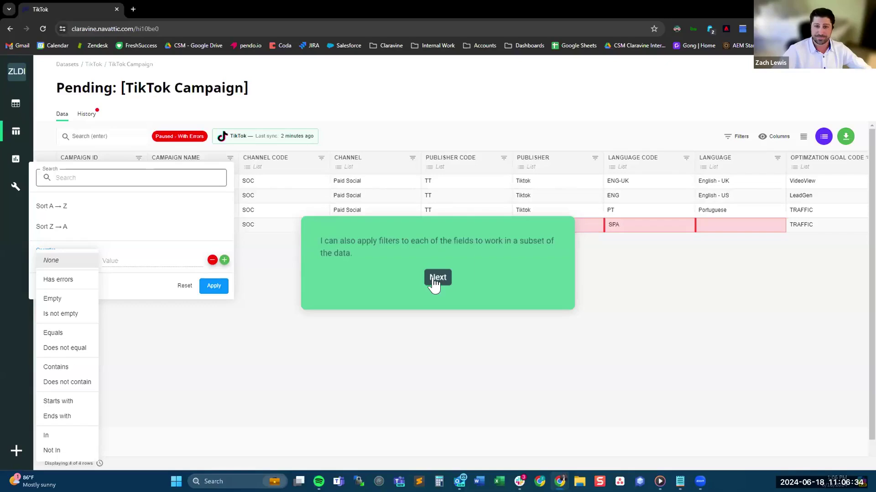
{"action": "left_click", "coordinate": [434, 277]}
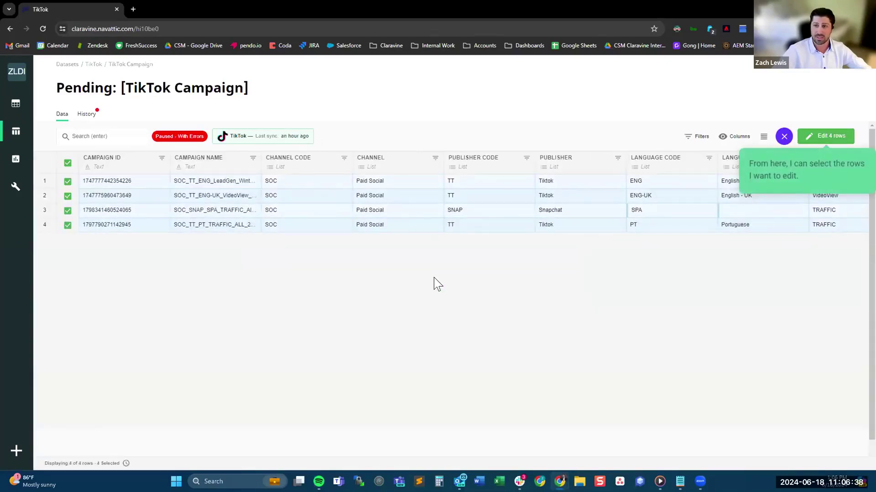
{"action": "left_click", "coordinate": [822, 140]}
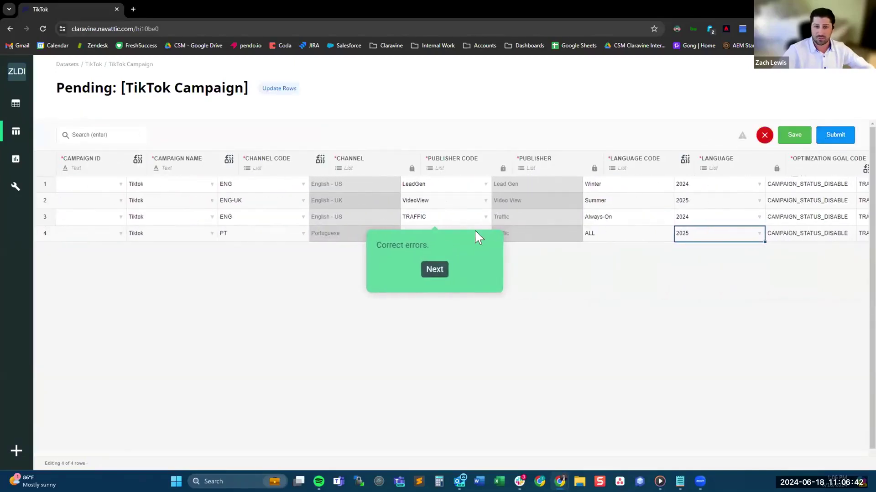
{"action": "left_click", "coordinate": [434, 269]}
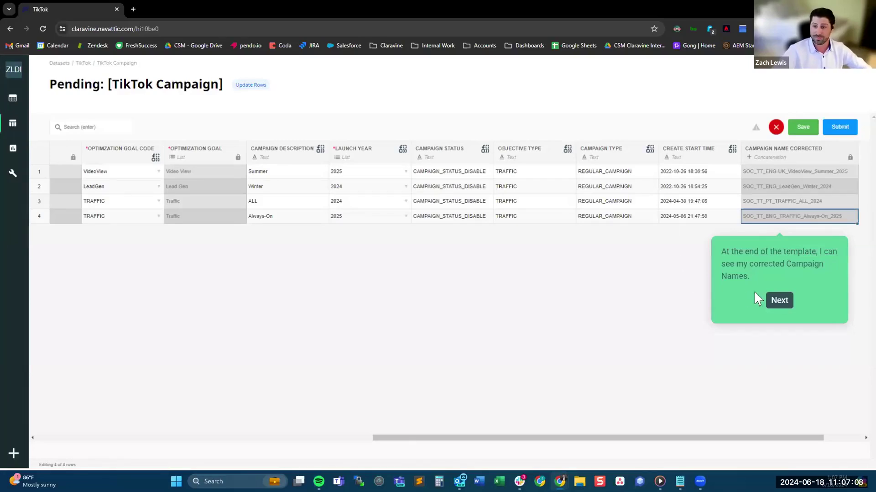
{"action": "left_click", "coordinate": [778, 299]}
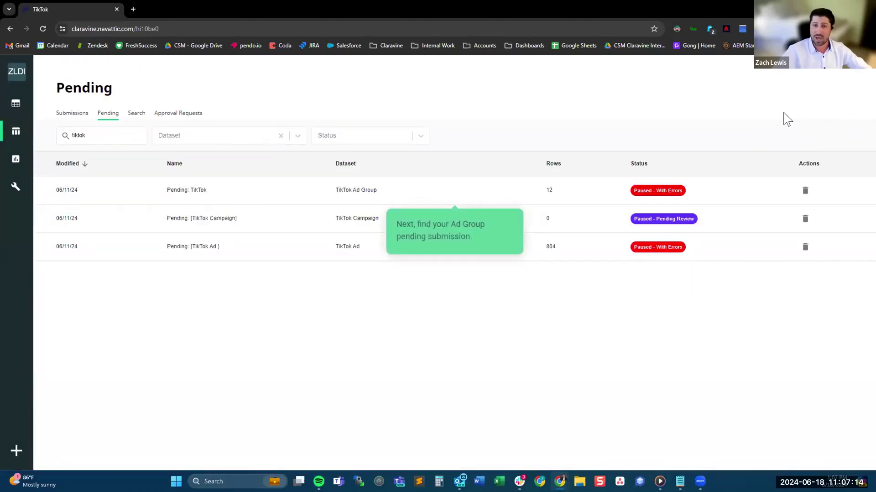
Step: Open the pending TikTok Ad Group submission and bring all 12 rows into the edit view
{"action": "left_click", "coordinate": [398, 195]}
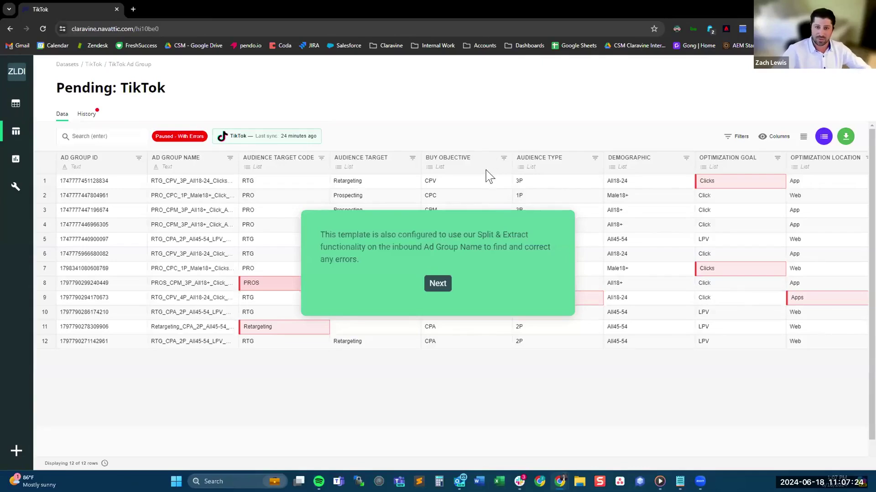
{"action": "left_click", "coordinate": [435, 283]}
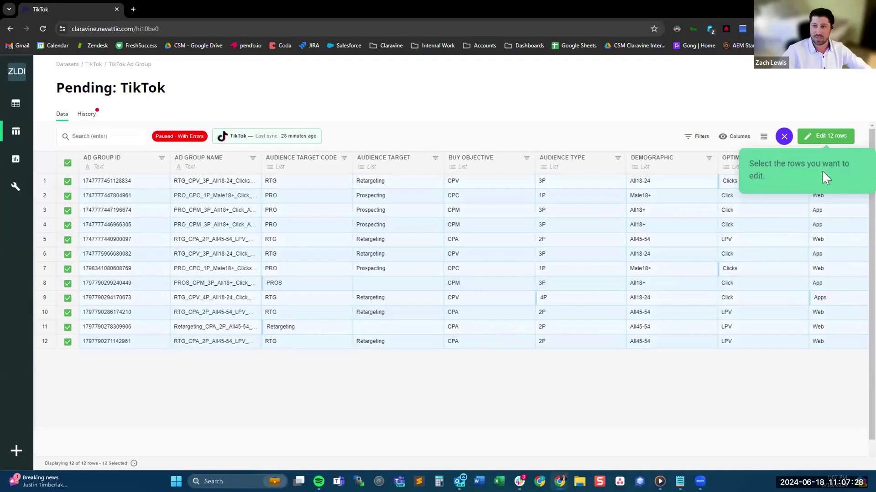
{"action": "left_click", "coordinate": [822, 135]}
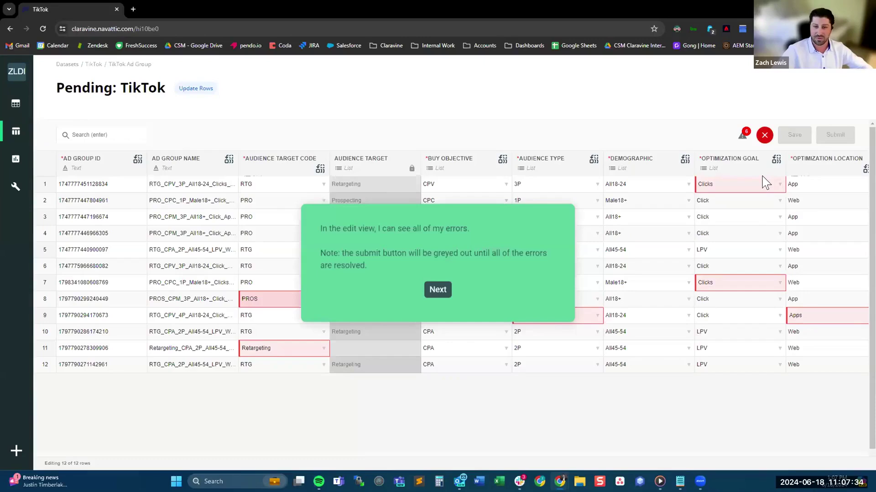
{"action": "mouse_move", "coordinate": [715, 188]}
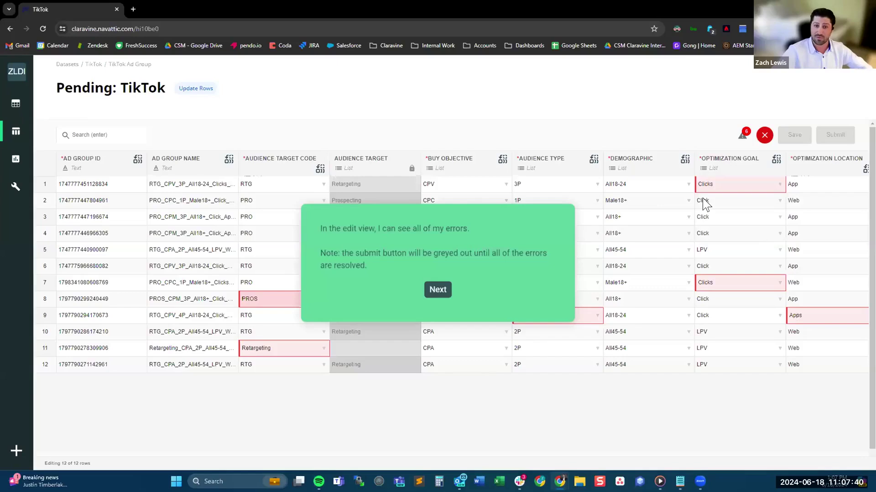
Step: Correct the flagged ad group values to Click, PRO, RTG, 3P and App, and submit the rows
{"action": "left_click", "coordinate": [438, 289]}
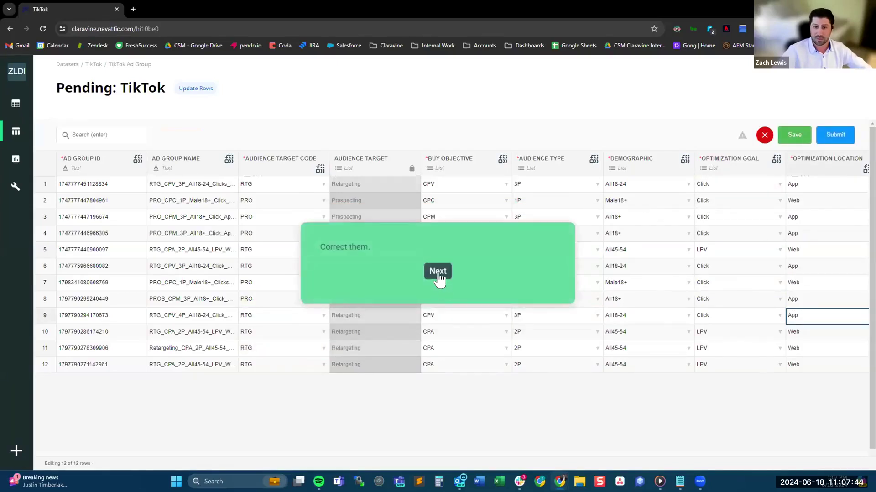
{"action": "left_click", "coordinate": [436, 270]}
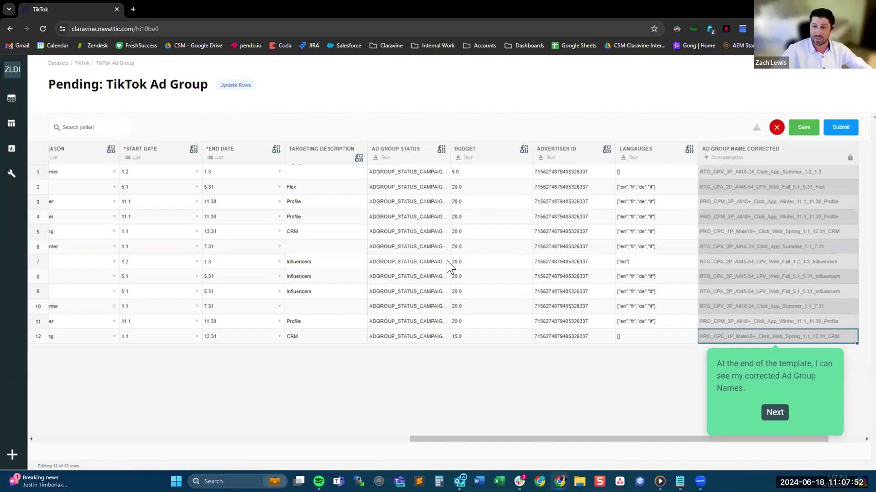
{"action": "left_click", "coordinate": [775, 411]}
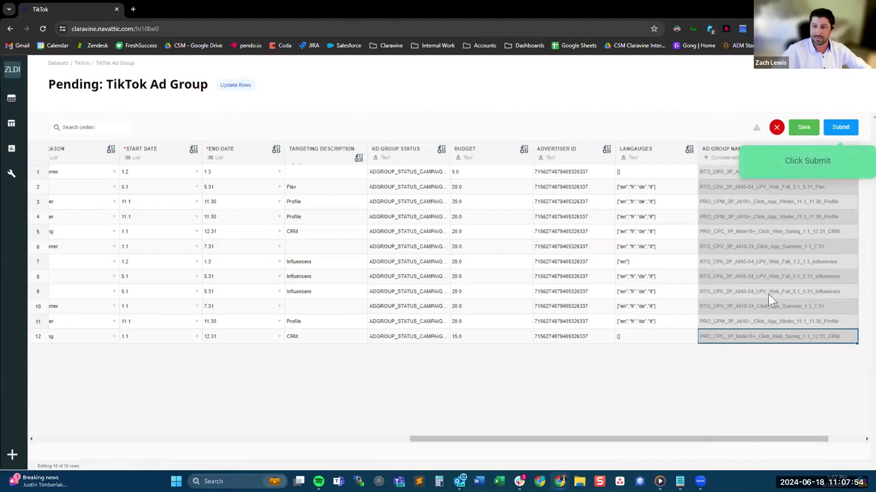
{"action": "left_click", "coordinate": [842, 127]}
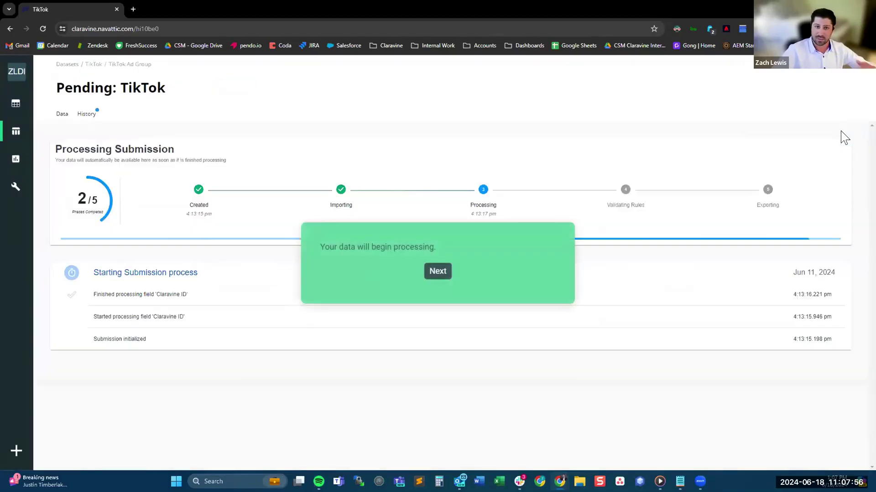
{"action": "left_click", "coordinate": [439, 270]}
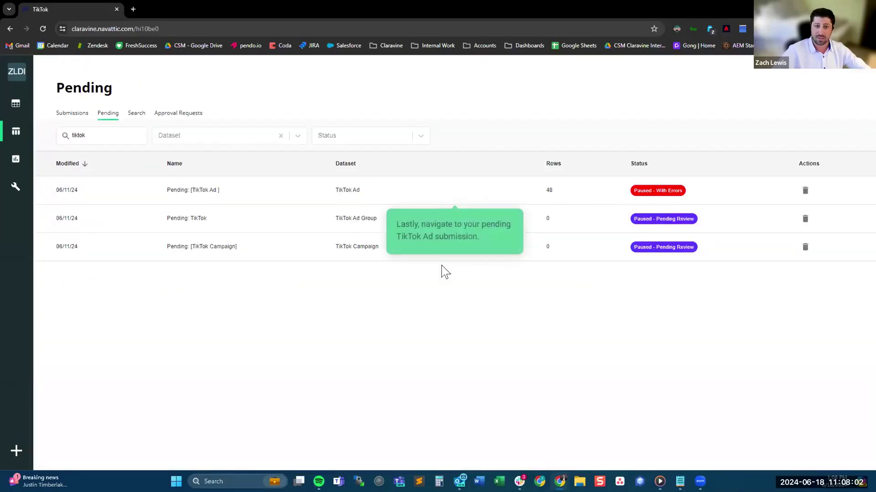
Step: Open the pending TikTok Ad submission and bring all 48 rows into the edit view
{"action": "left_click", "coordinate": [389, 187]}
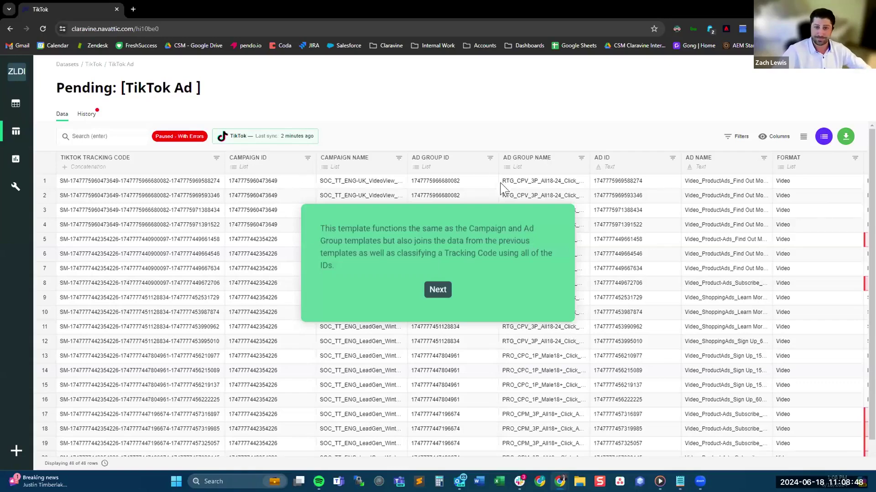
{"action": "left_click", "coordinate": [438, 288]}
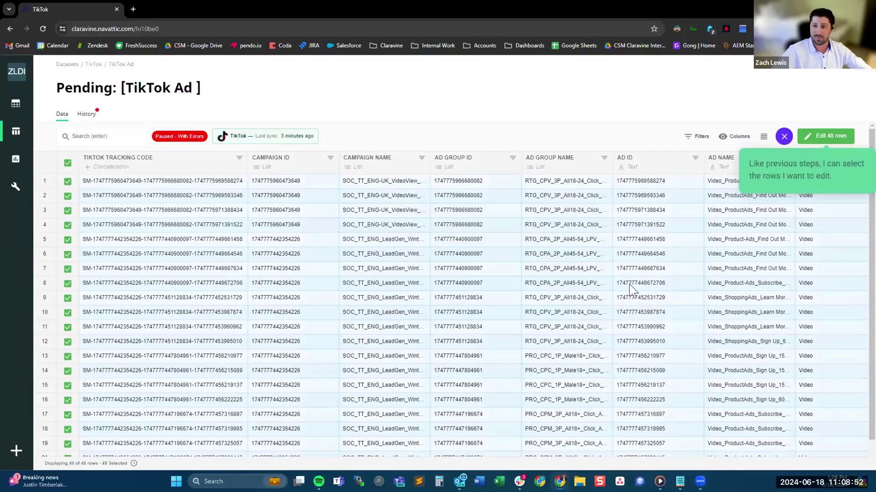
{"action": "left_click", "coordinate": [824, 135]}
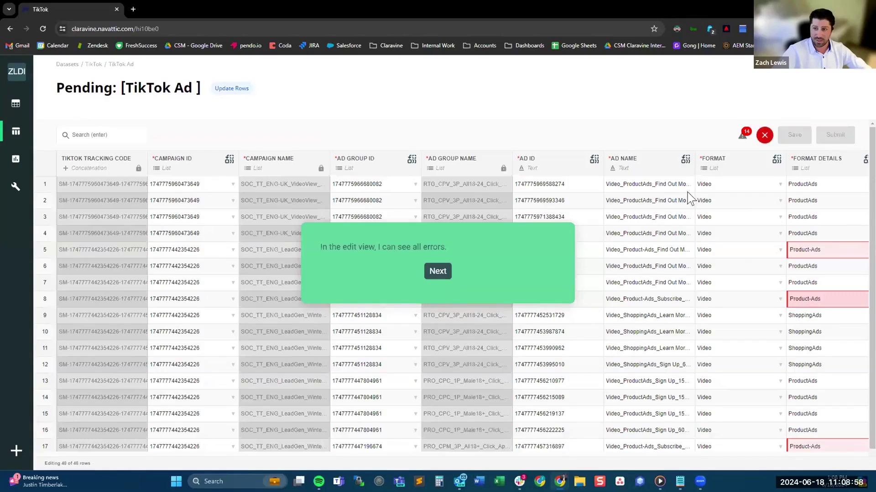
{"action": "mouse_move", "coordinate": [811, 253]}
Step: Correct the flagged Product-Ads format details to ProductAds and submit the TikTok Ad rows for processing
{"action": "left_click", "coordinate": [438, 271]}
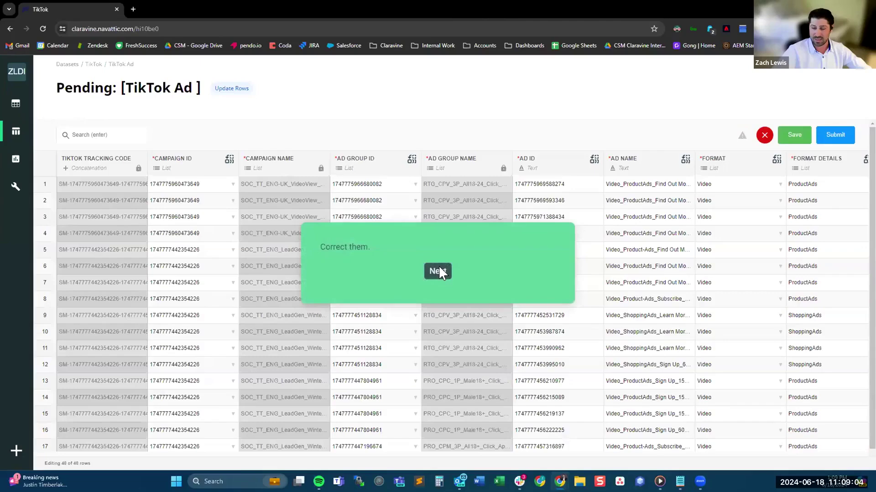
{"action": "left_click", "coordinate": [438, 271]}
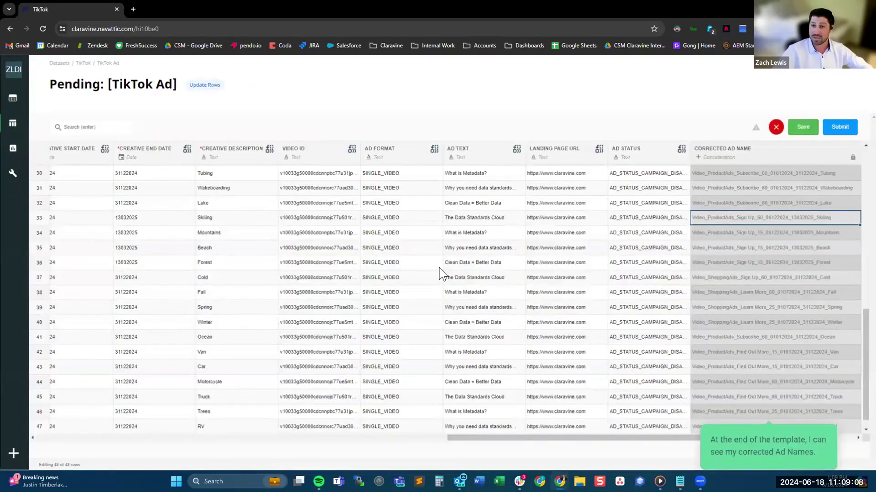
{"action": "left_click", "coordinate": [764, 221]}
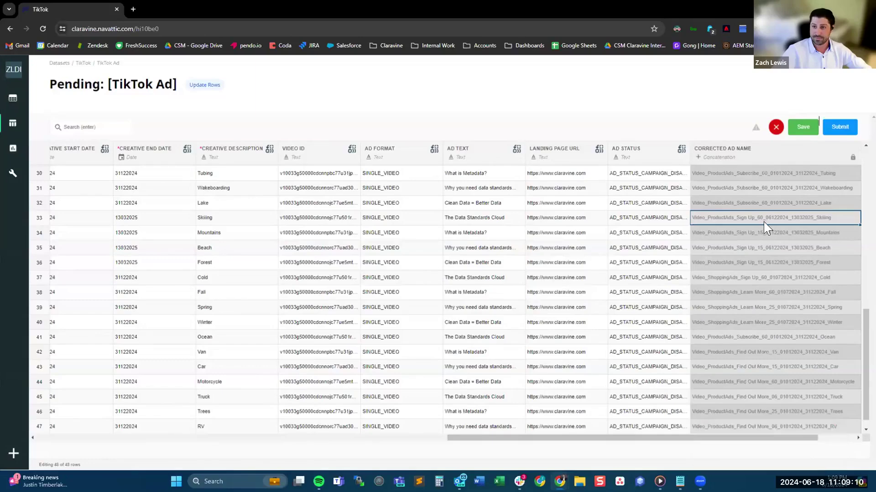
{"action": "left_click", "coordinate": [839, 128]}
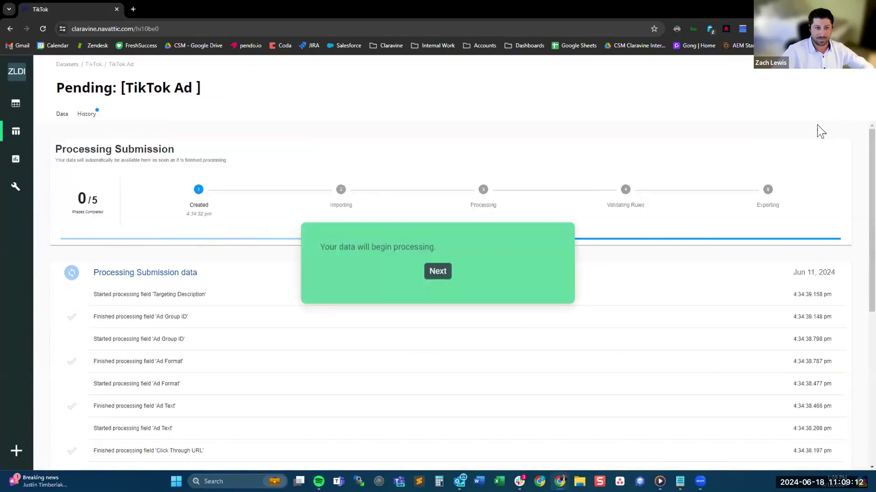
{"action": "left_click", "coordinate": [437, 270]}
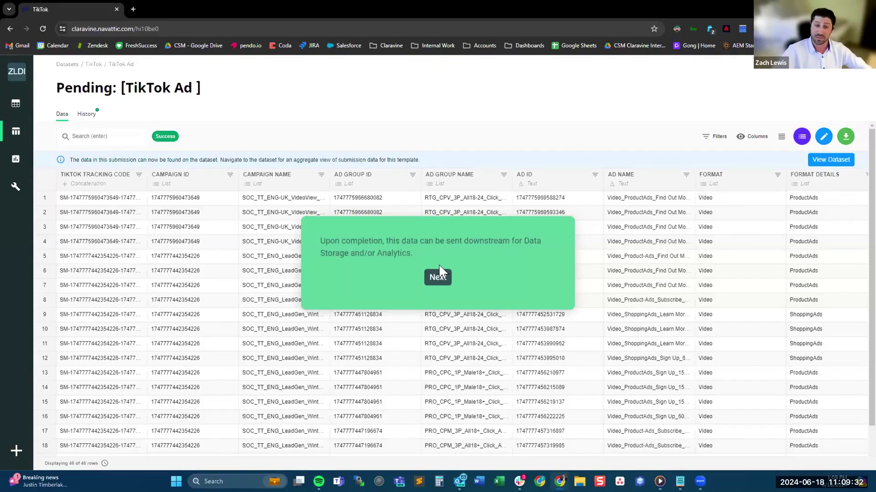
{"action": "left_click", "coordinate": [440, 272]}
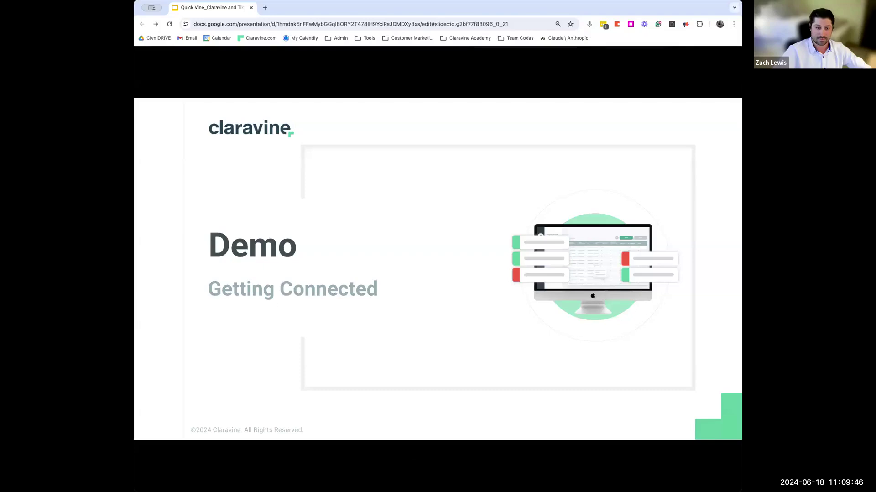
{"action": "left_click", "coordinate": [555, 392]}
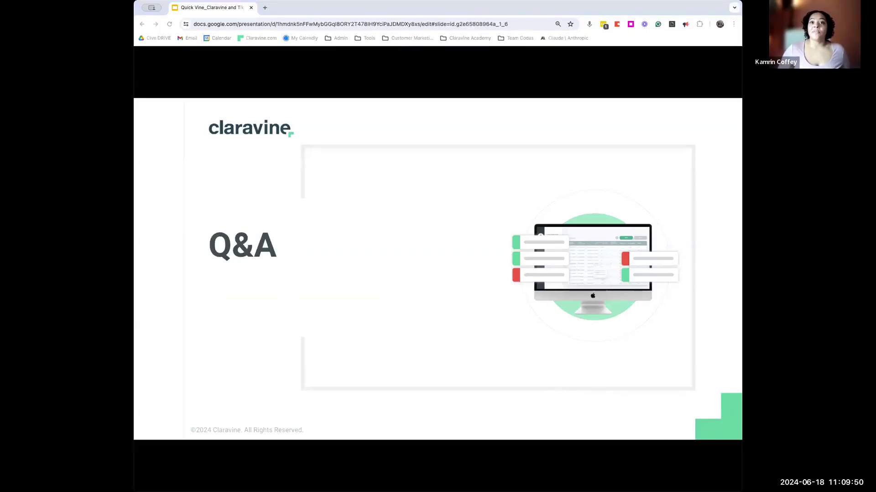